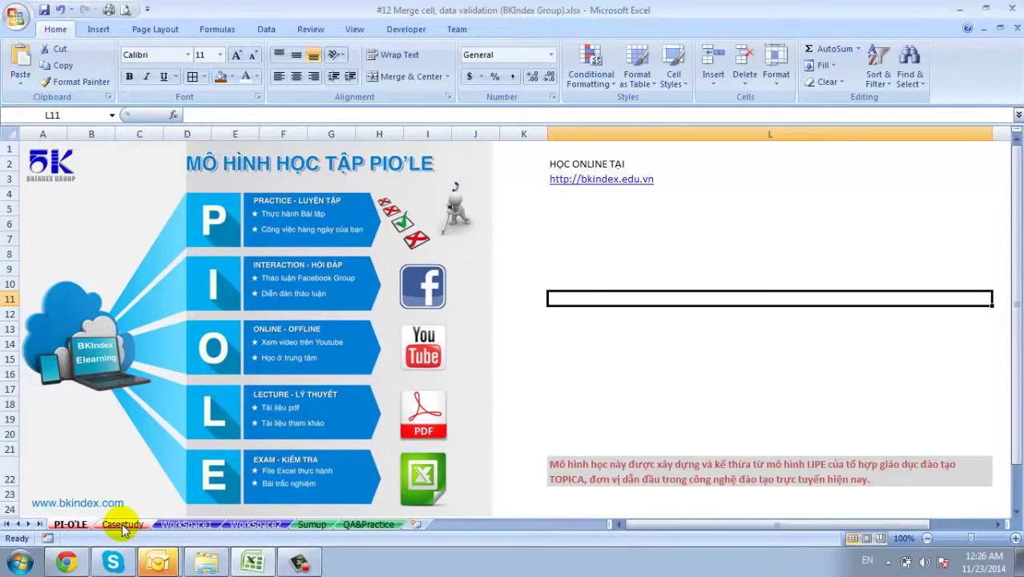
On the Casestudy sheet, unmerge the 'Trộn nè' cell A4:A6 and confirm A4 keeps the value
left_click(122, 523)
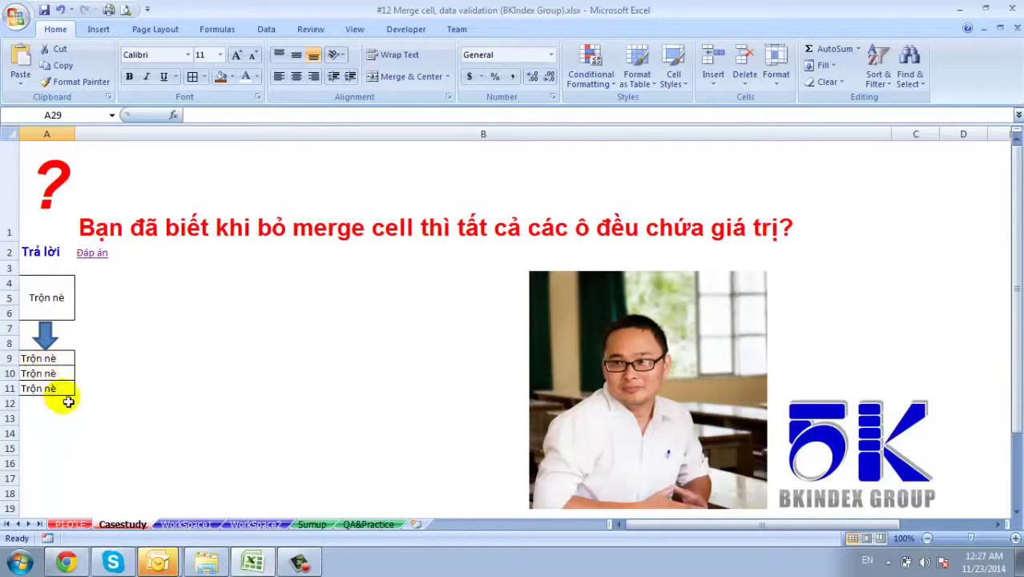
left_click(69, 315)
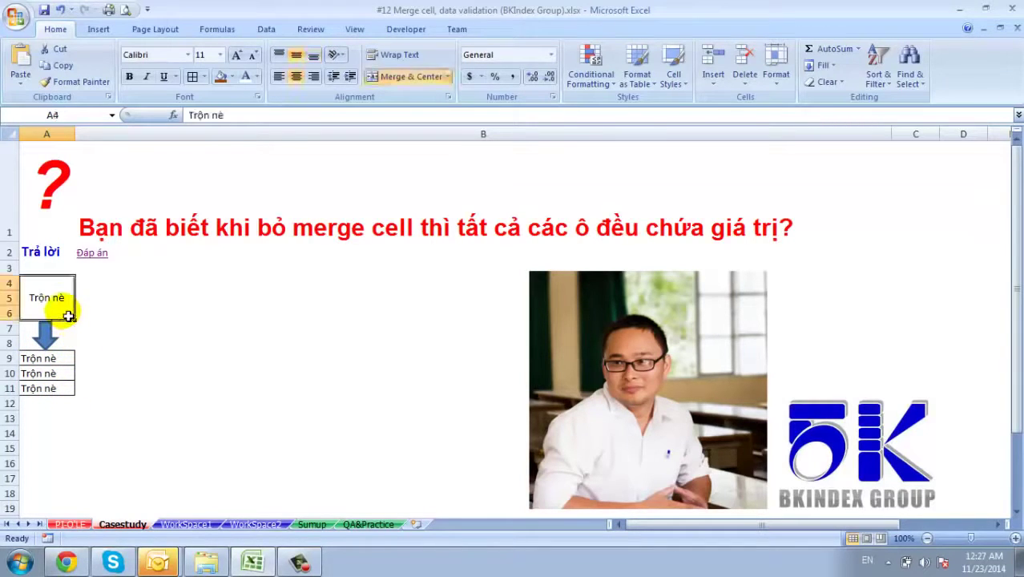
left_click(415, 76)
left_click(274, 285)
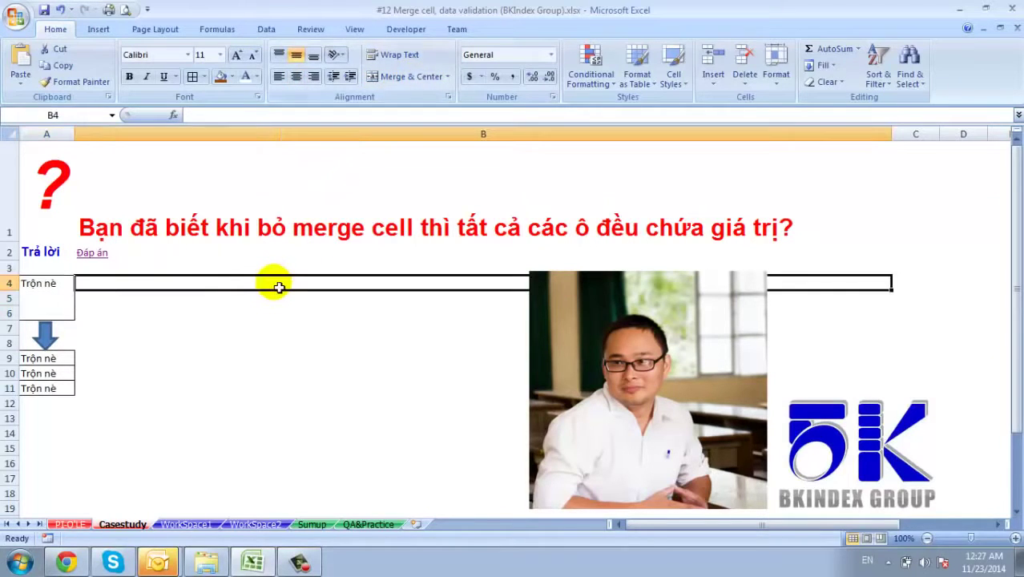
left_click(54, 286)
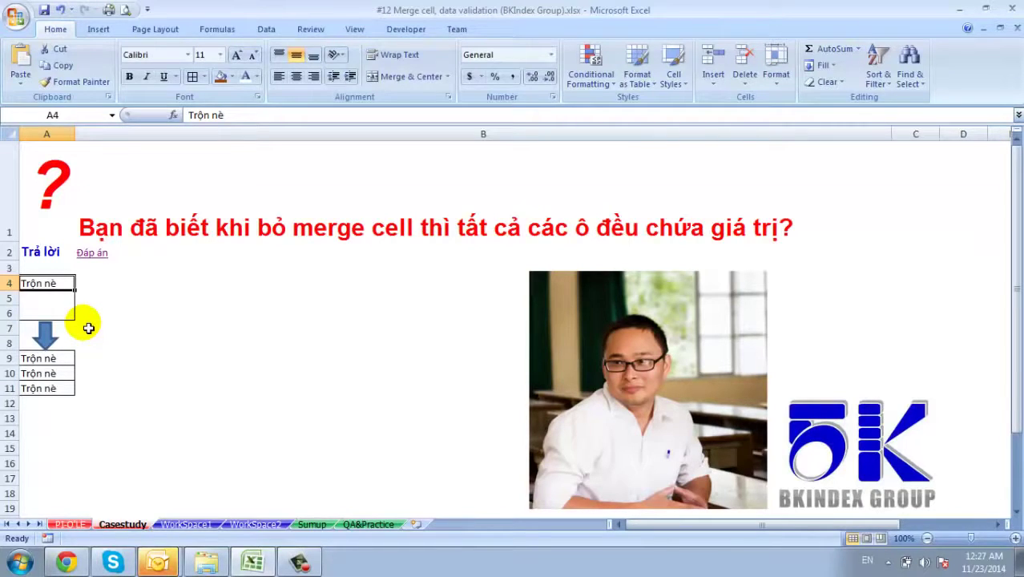
Follow the Đáp án link to the Go to Special answer note and glance at Find & Select
left_click(110, 258)
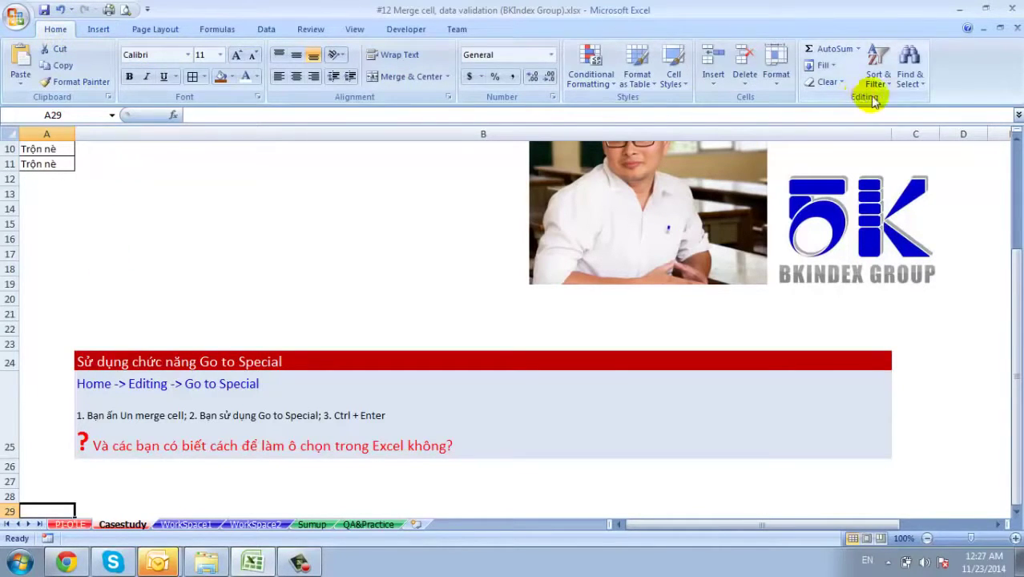
left_click(913, 86)
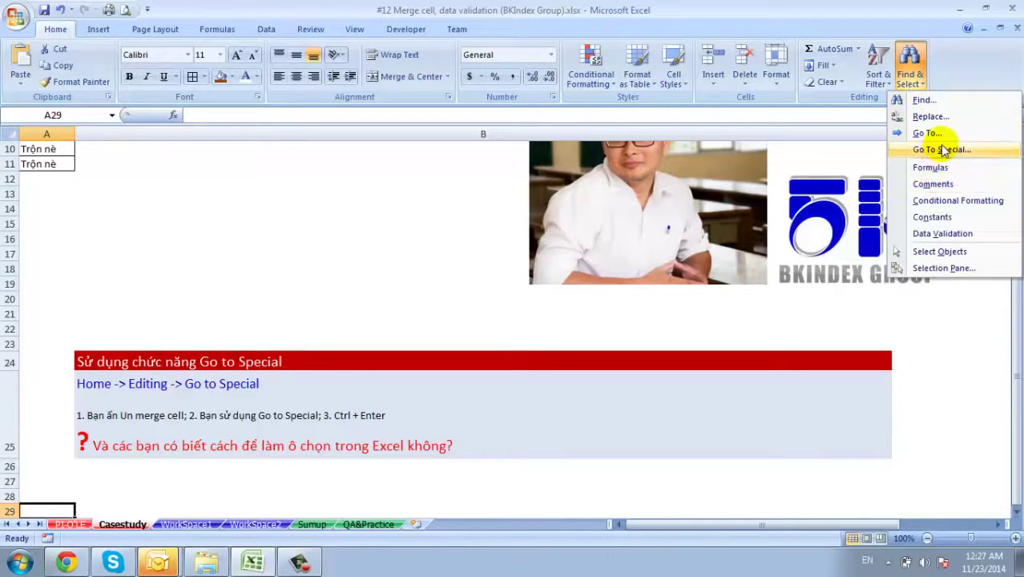
left_click(314, 275)
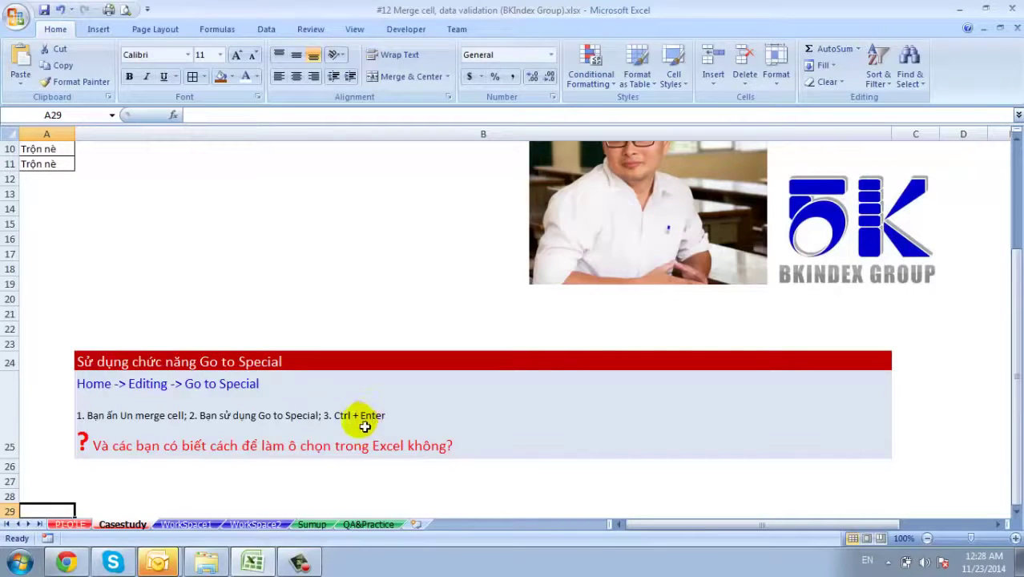
On WorkSpace1, select the Toán Tin 1 class cells H7:H9 and apply Merge & Center
left_click(186, 523)
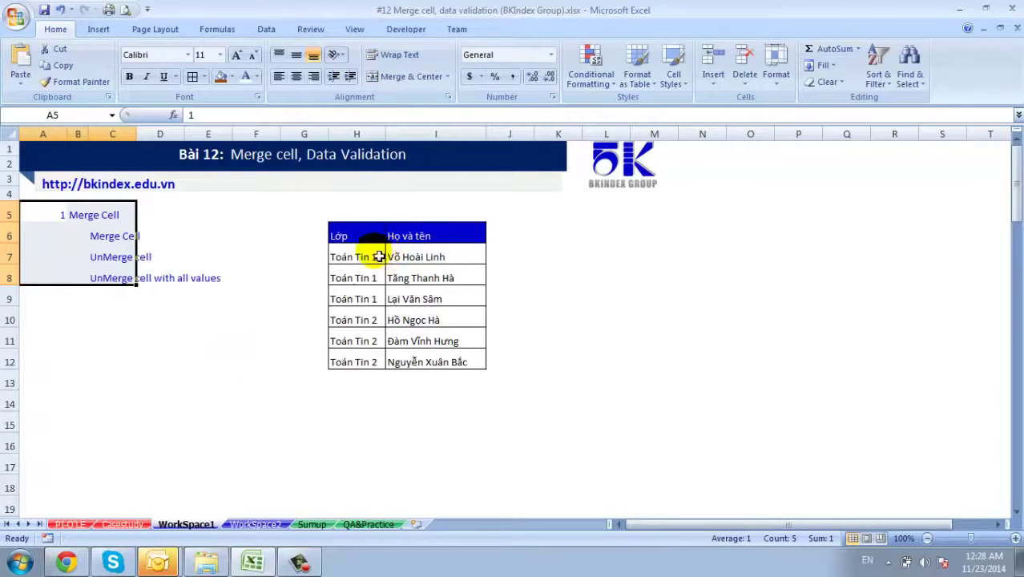
left_click(379, 257)
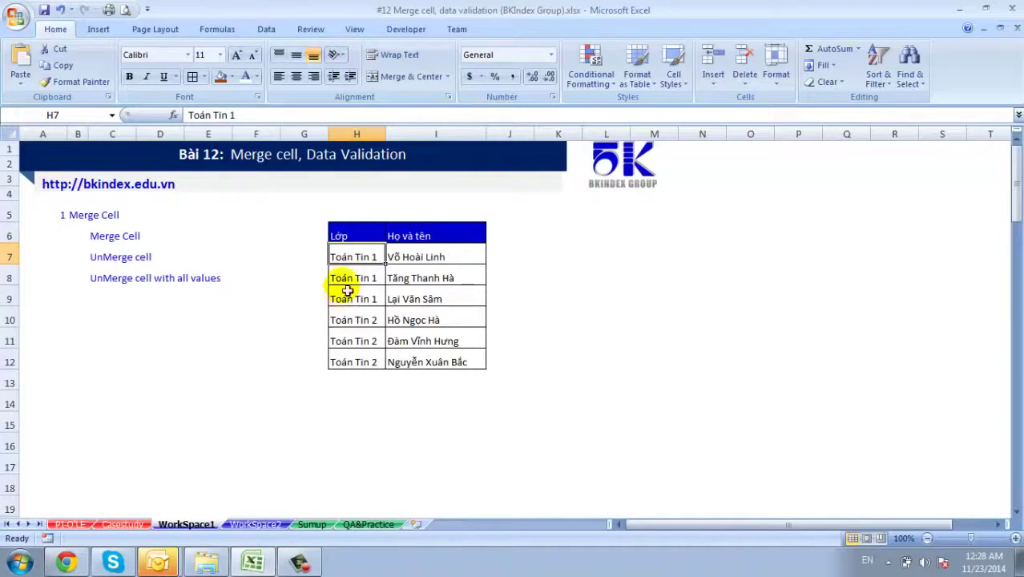
left_click_drag(355, 260, 353, 299)
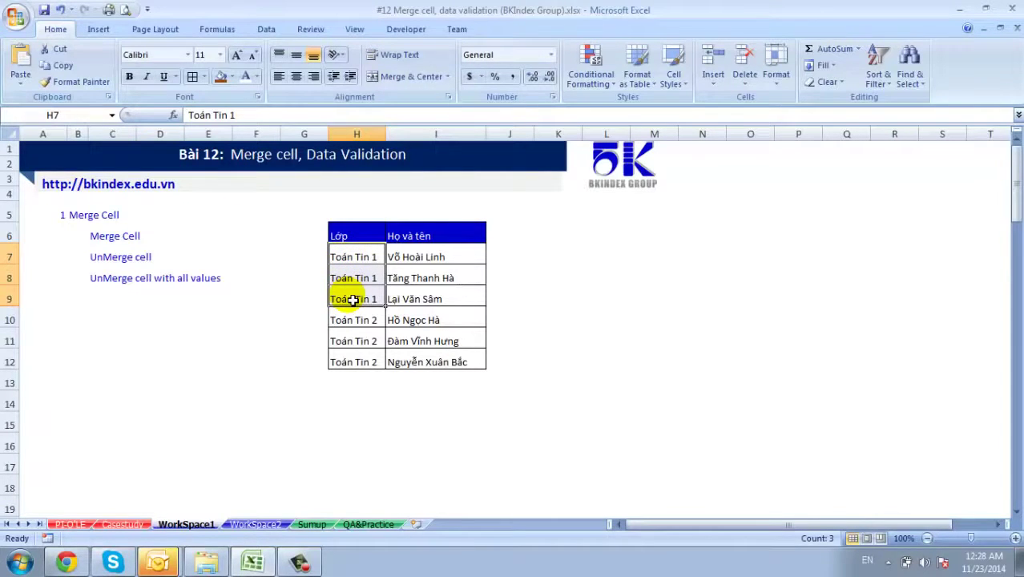
left_click(401, 86)
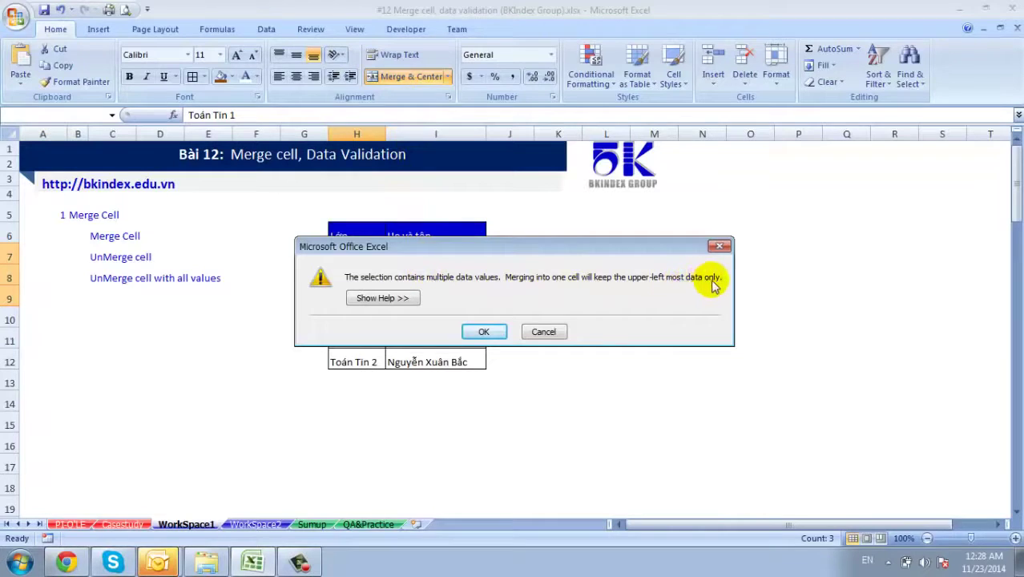
Accept the merge warnings, merging H7:H9 and the Toán Tin 2 cells H10:H12
left_click(483, 332)
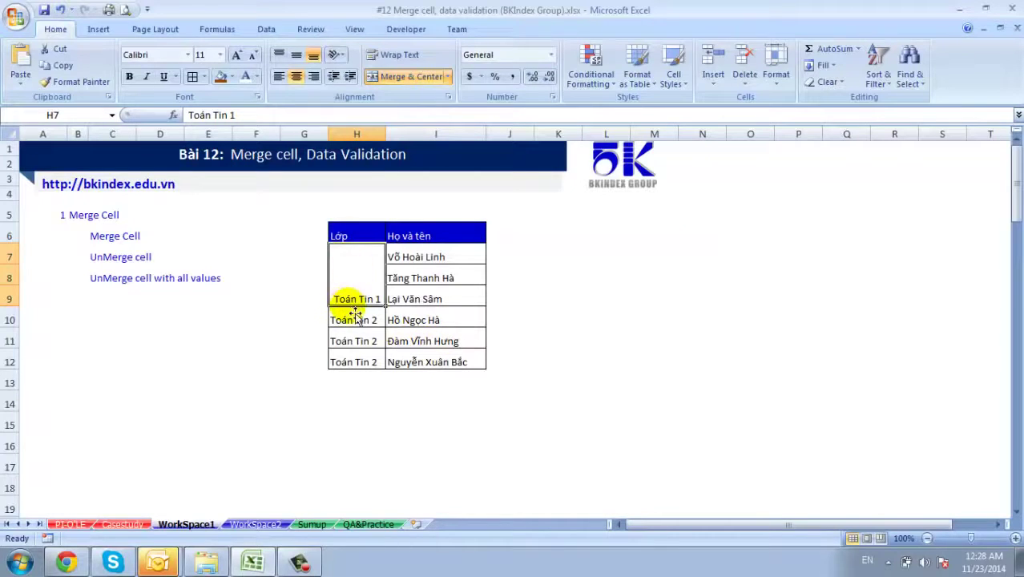
left_click_drag(353, 320, 355, 358)
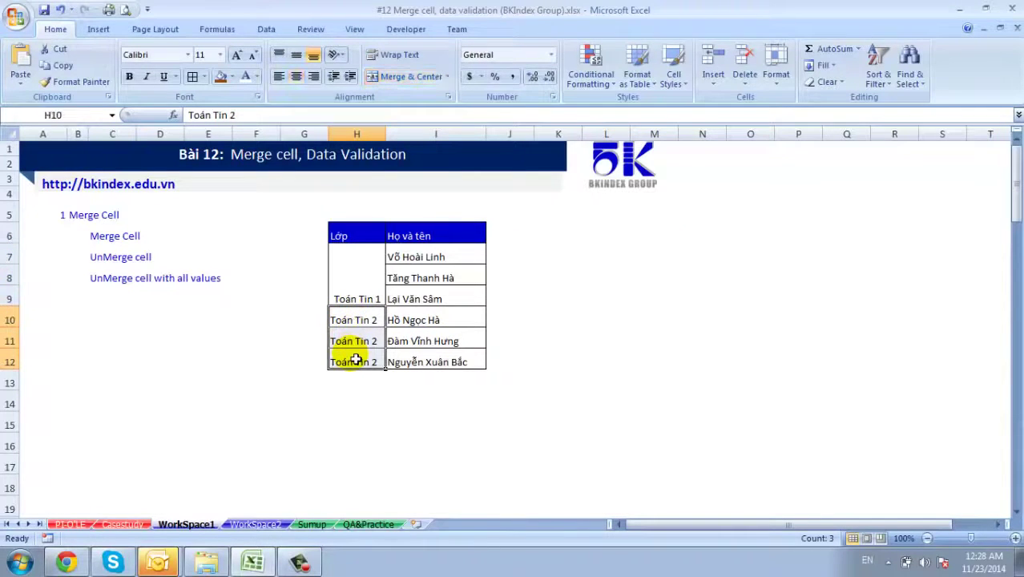
left_click(410, 78)
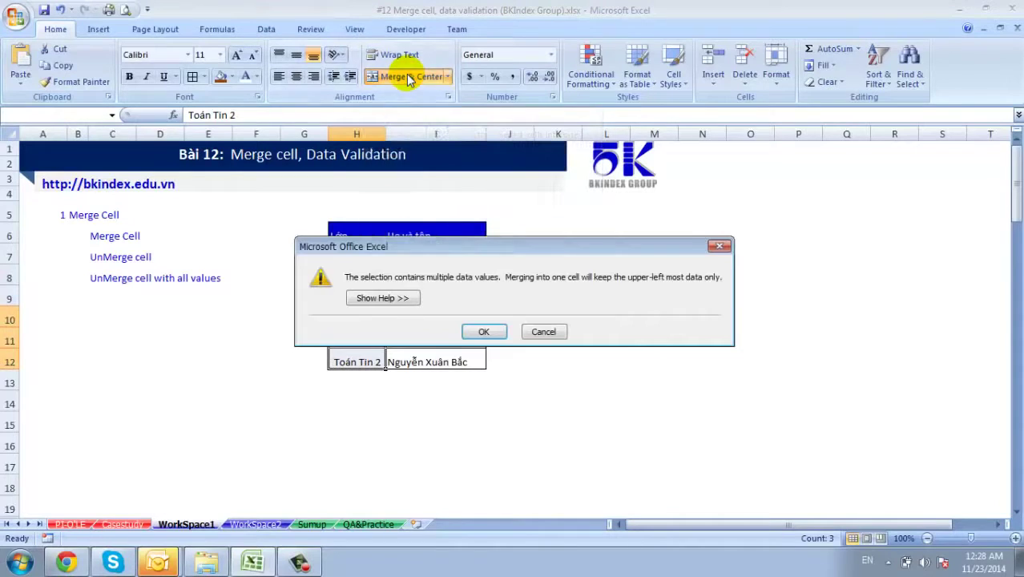
left_click(482, 332)
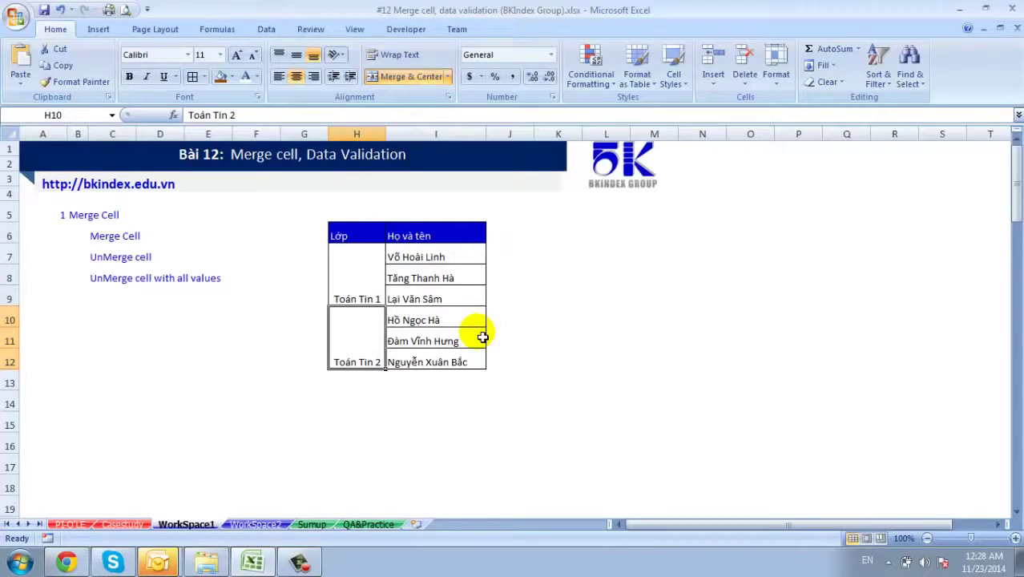
Middle-align both merged class groups in H7:H12
left_click_drag(365, 275, 366, 327)
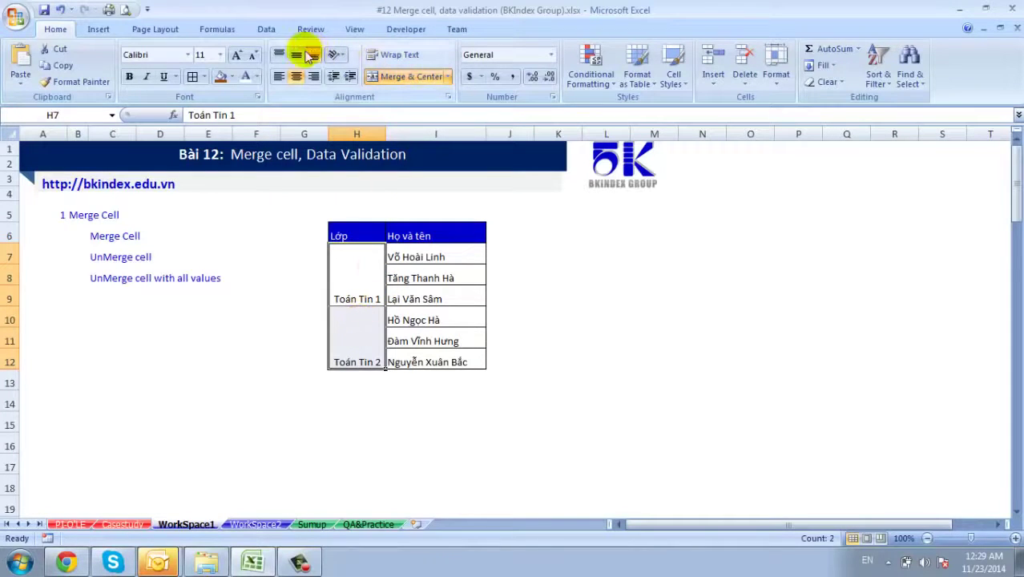
left_click(296, 56)
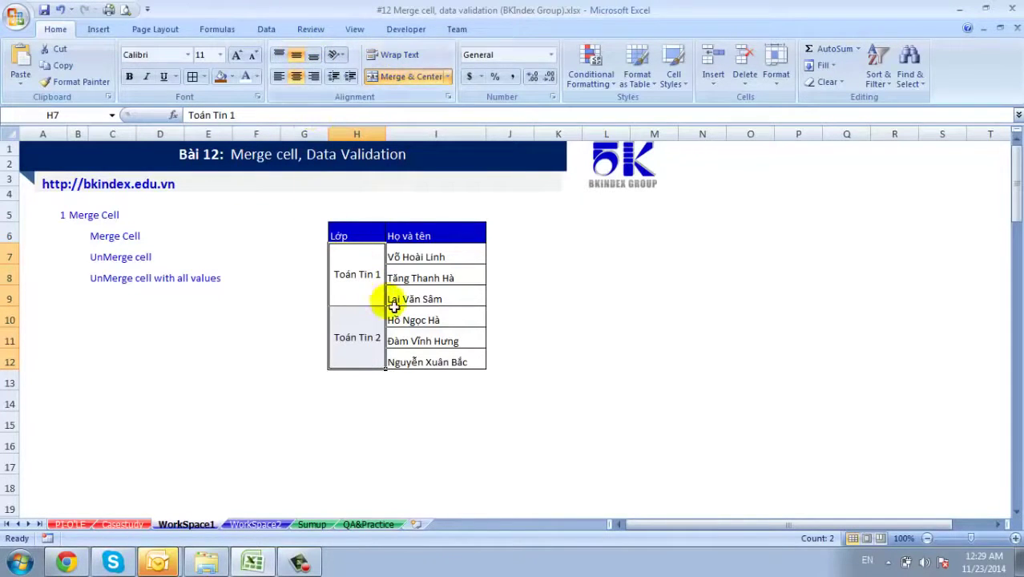
left_click(562, 317)
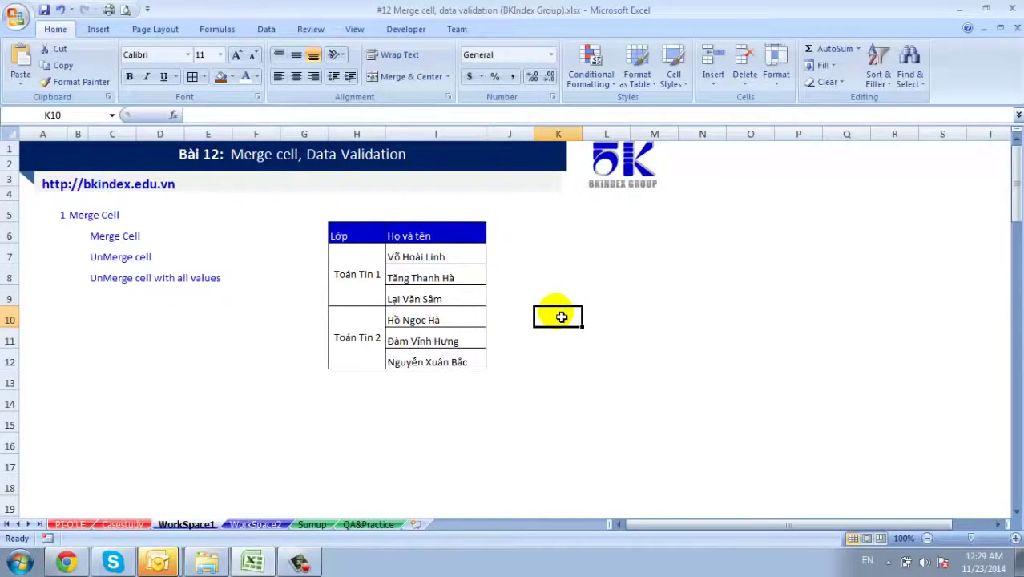
left_click(371, 278)
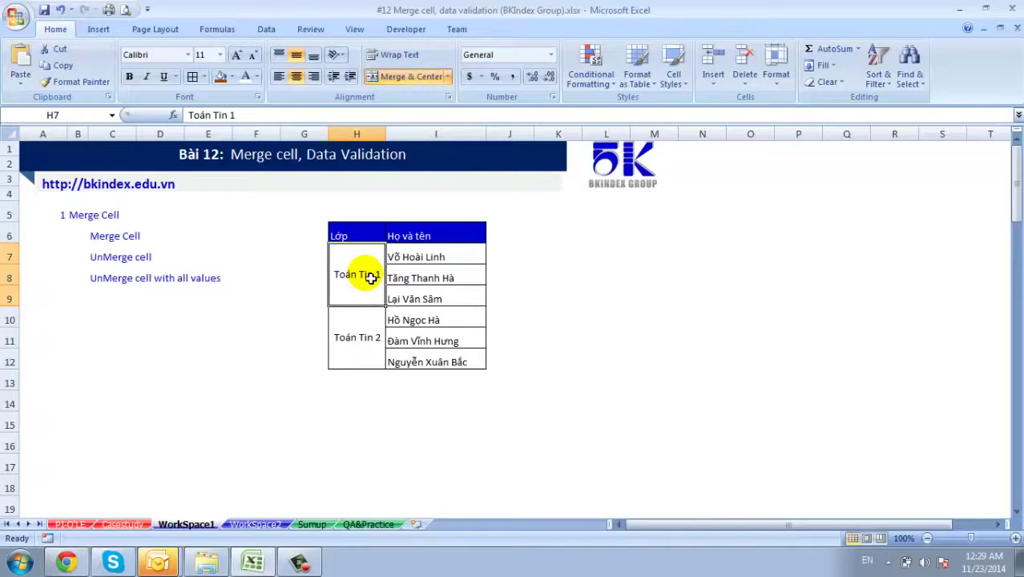
Unmerge Toán Tin 1, inspect the emptied H8 and H9, then undo that unmerge
left_click(405, 78)
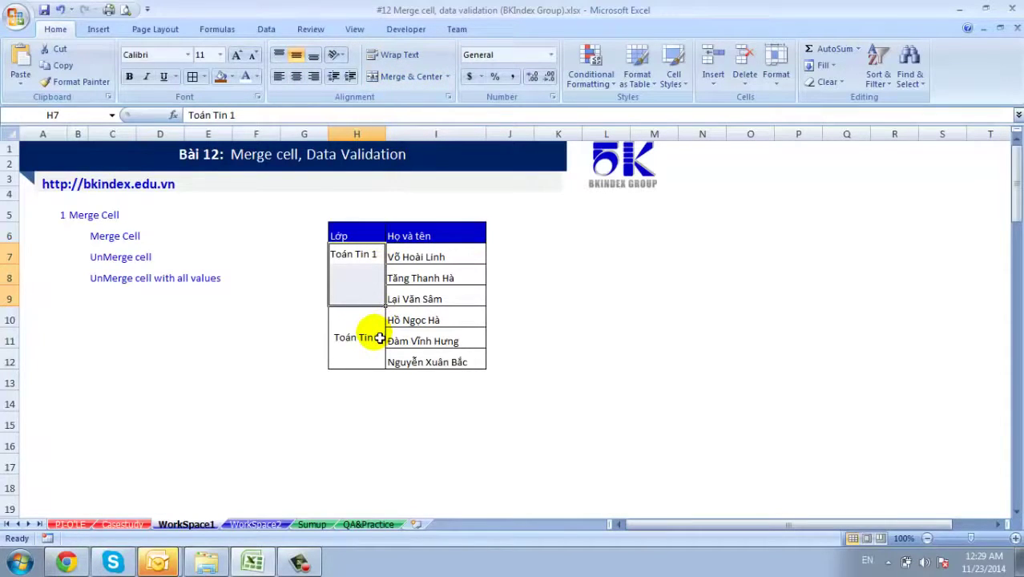
left_click(380, 337)
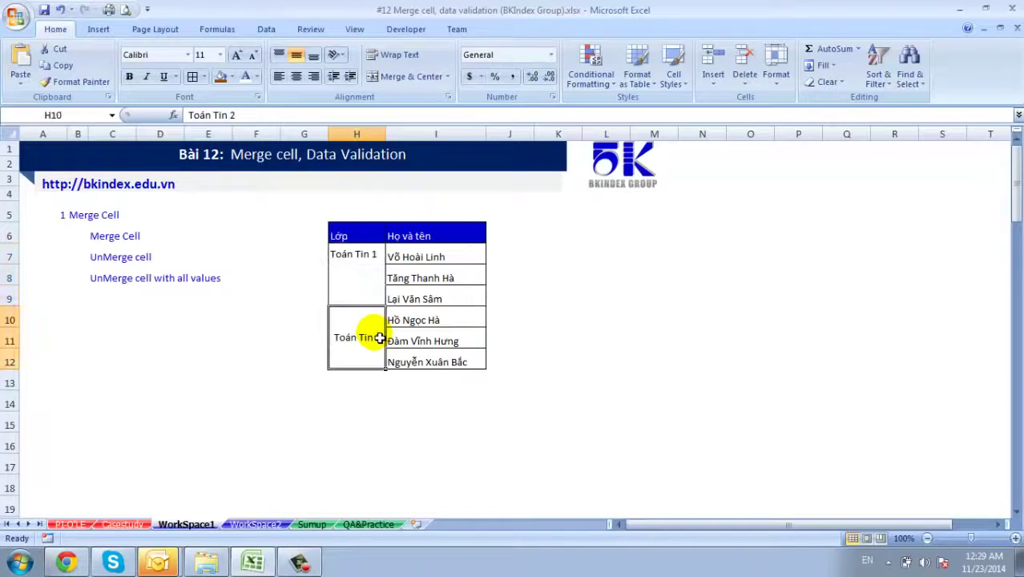
left_click(372, 278)
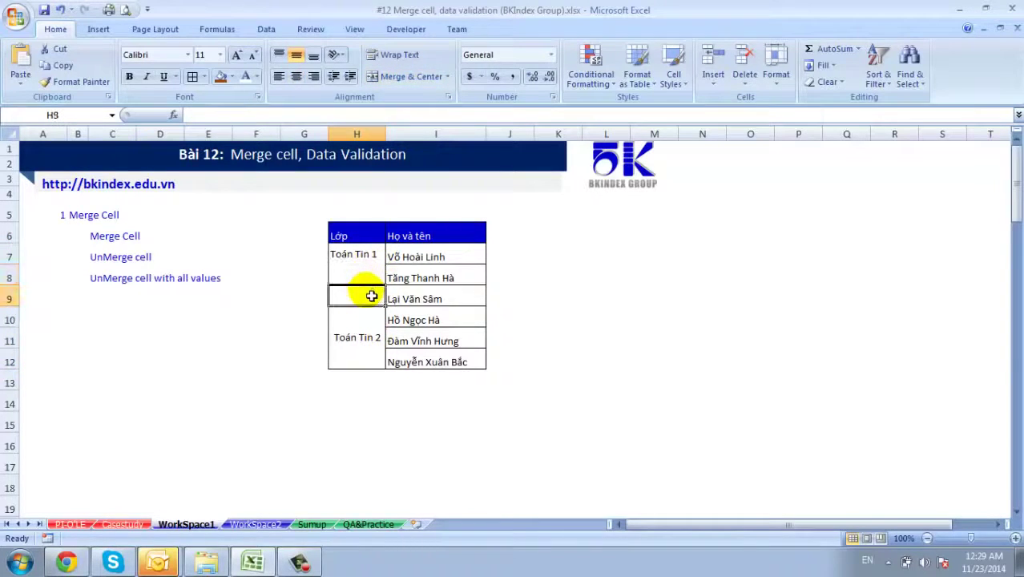
left_click(375, 297)
left_click(380, 278)
left_click(378, 297)
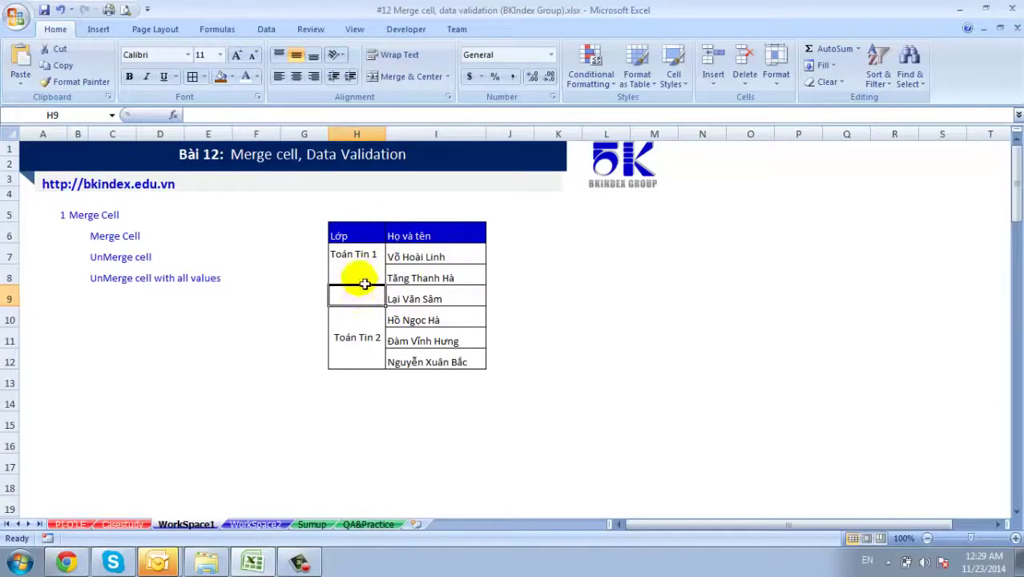
left_click(80, 83)
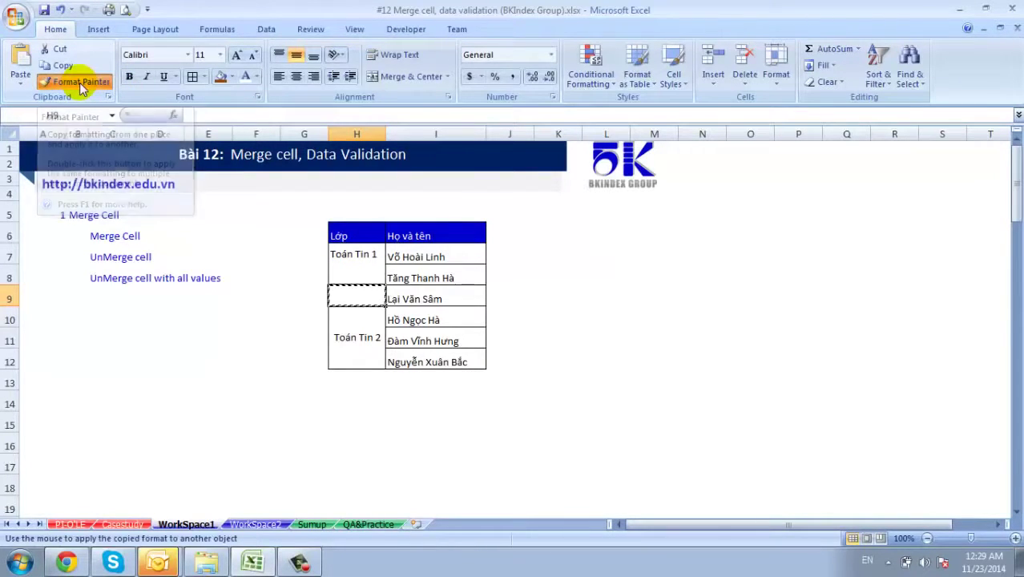
left_click(60, 10)
left_click(355, 263)
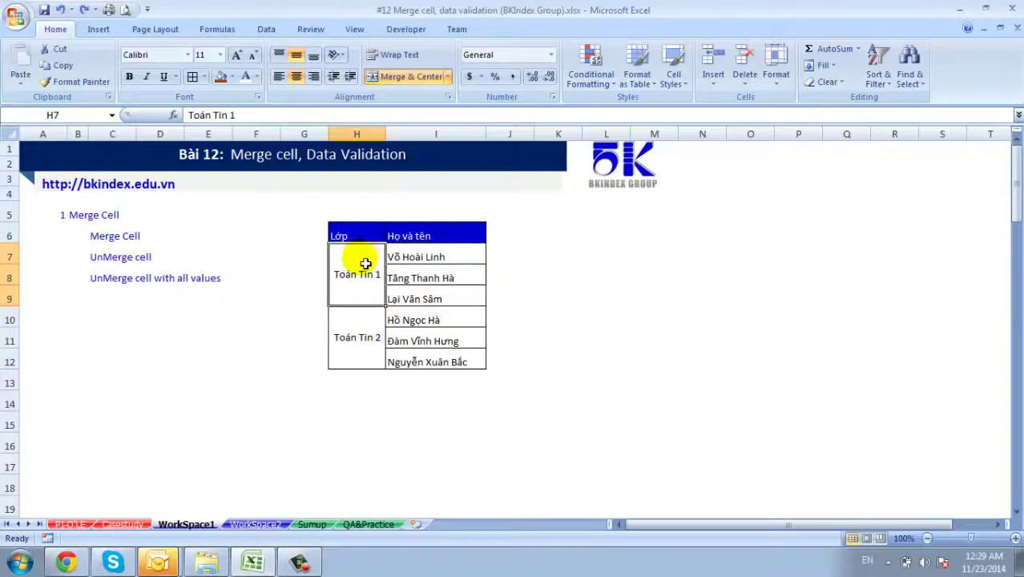
Select H7:H12 and apply Unmerge Cells to split both class groups at once
left_click_drag(365, 262, 359, 316)
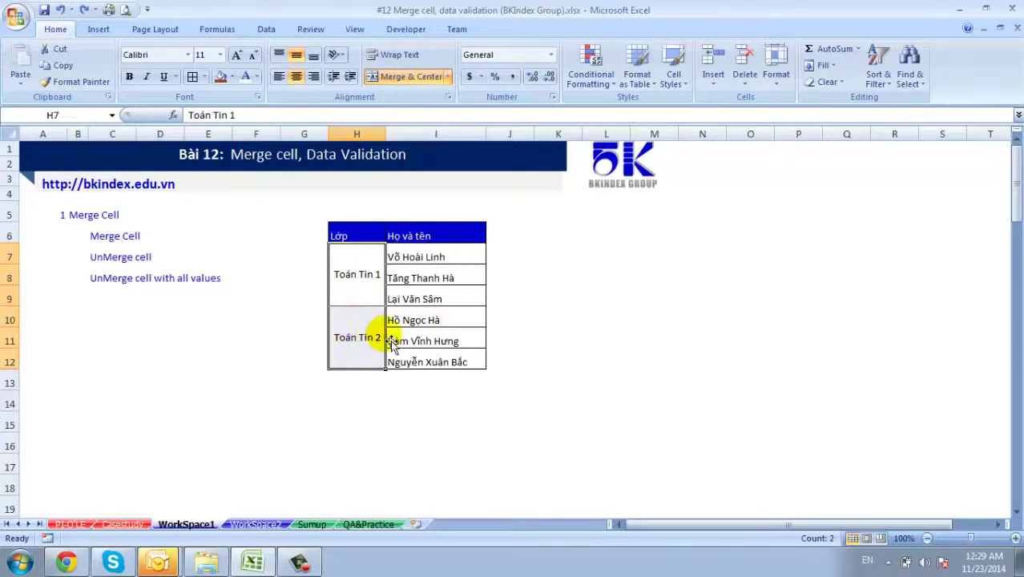
left_click(448, 77)
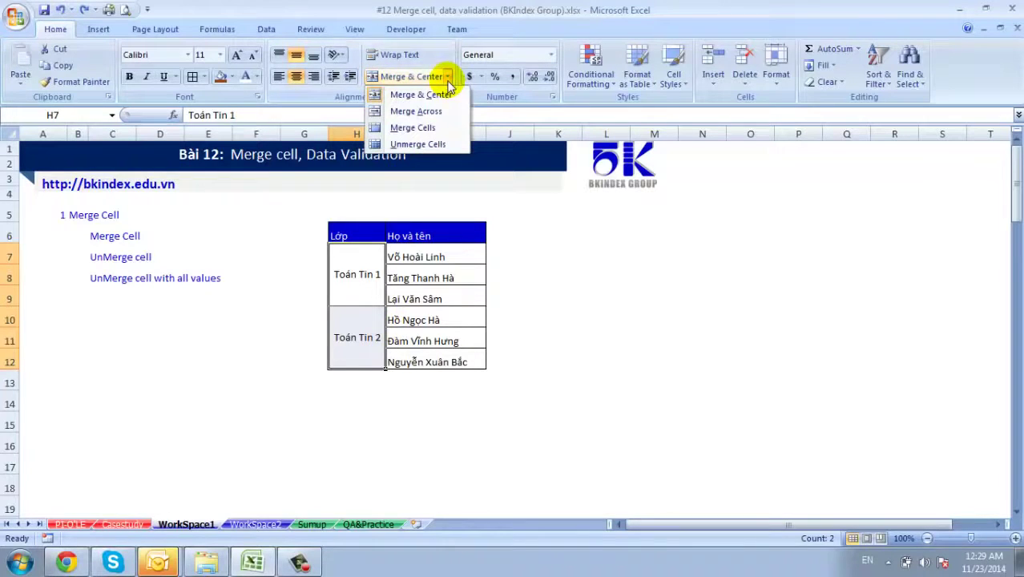
left_click(437, 149)
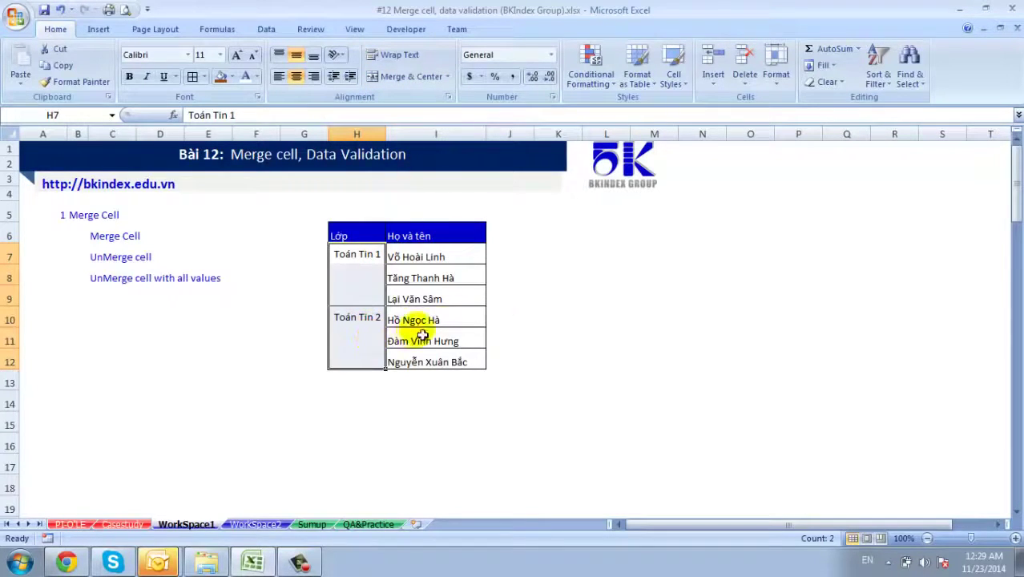
Use Go To Special with Blanks to select empty cells H8, H9, H11 and H12
left_click(922, 86)
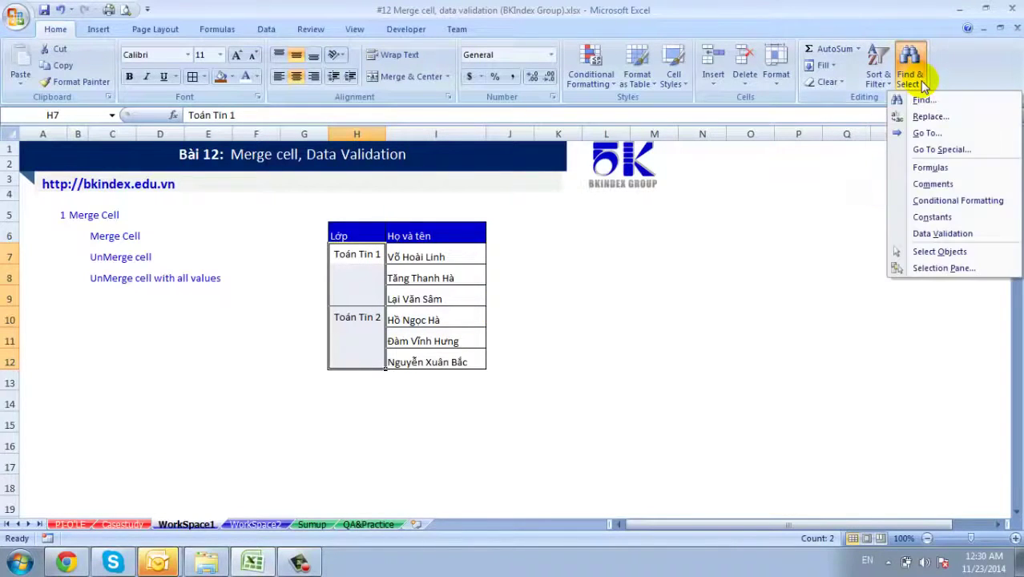
left_click(919, 151)
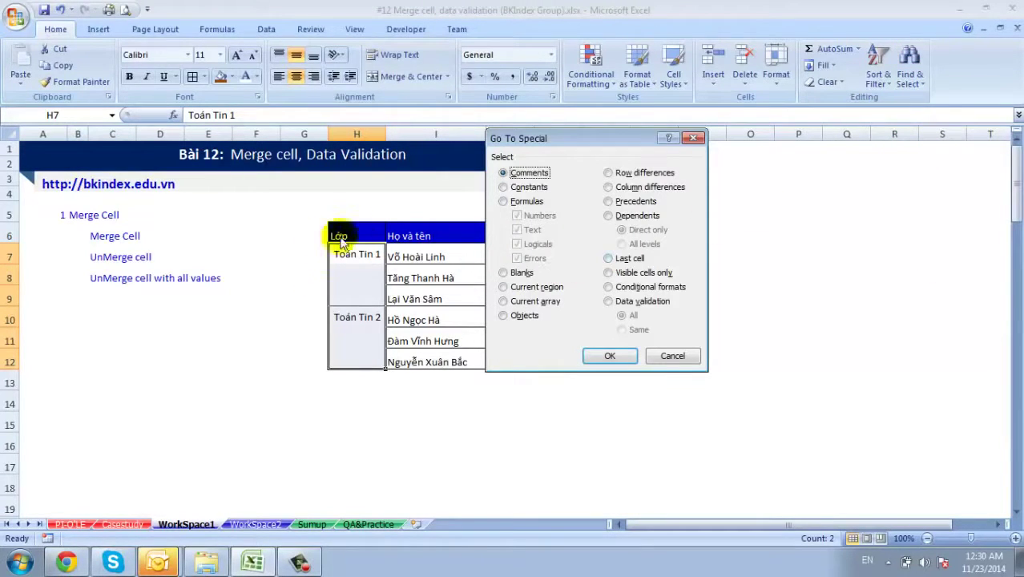
left_click(515, 275)
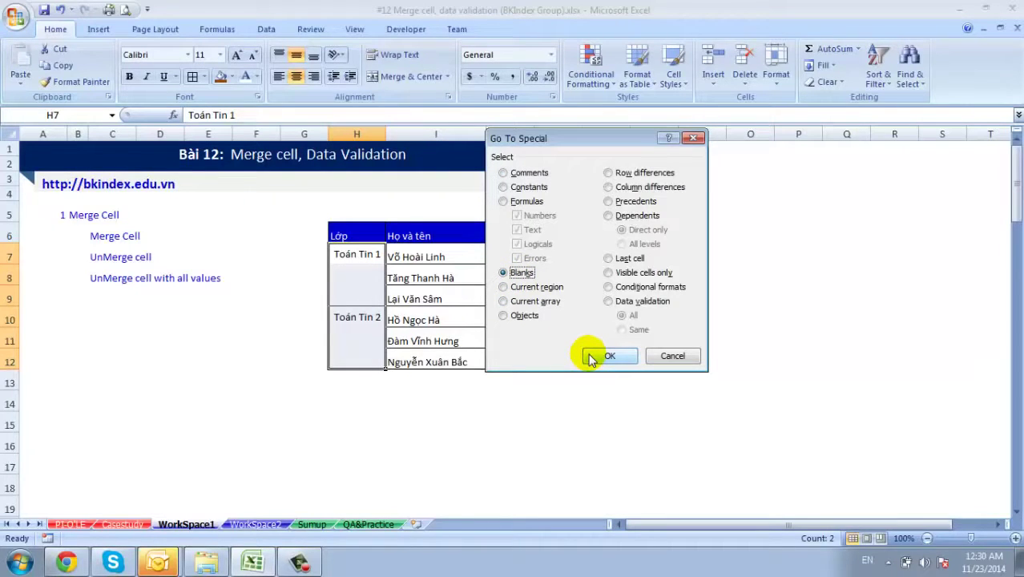
left_click(589, 358)
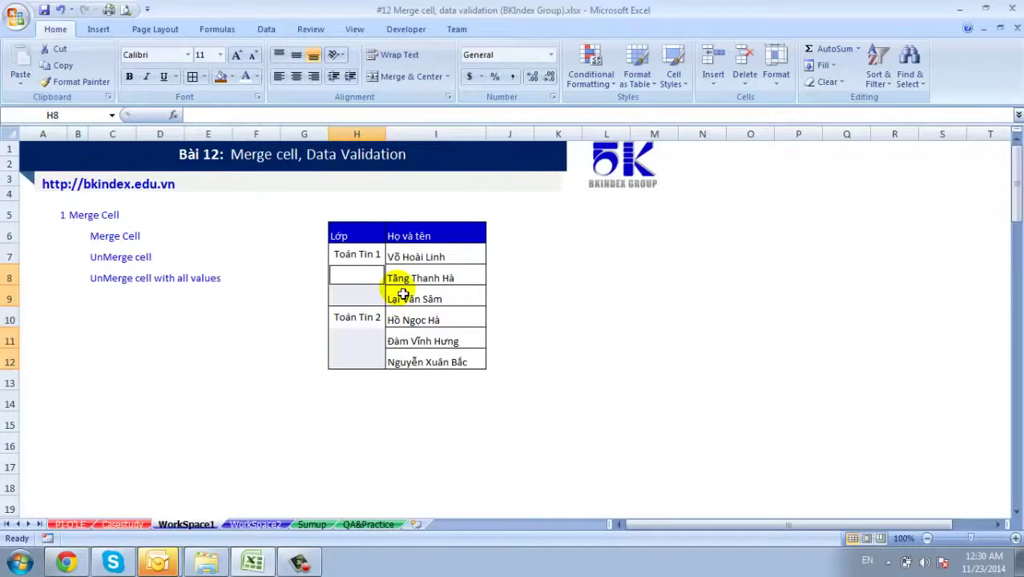
Fill all selected blank class cells with the formula =H7 using Ctrl+Enter
type("=")
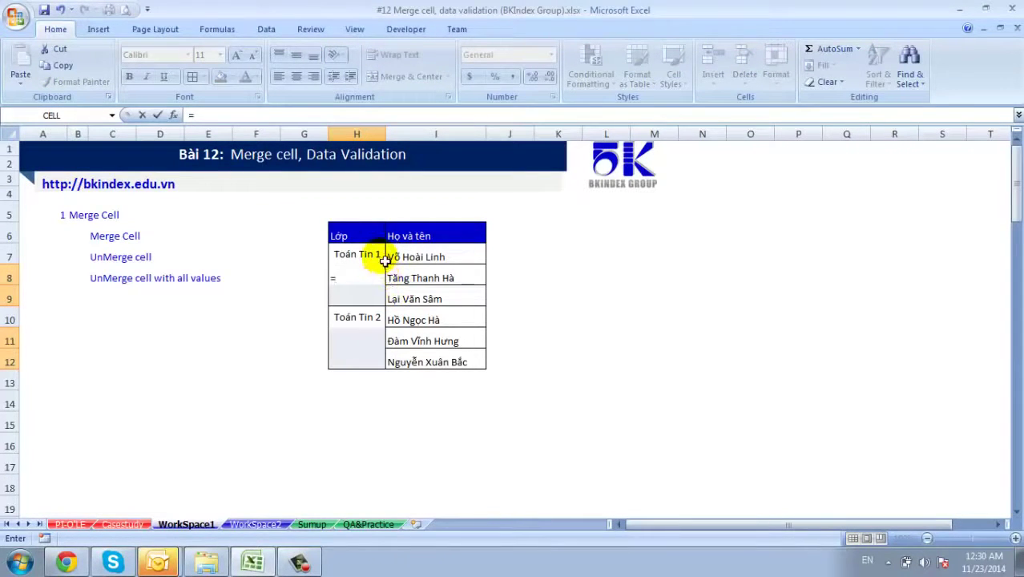
left_click(375, 257)
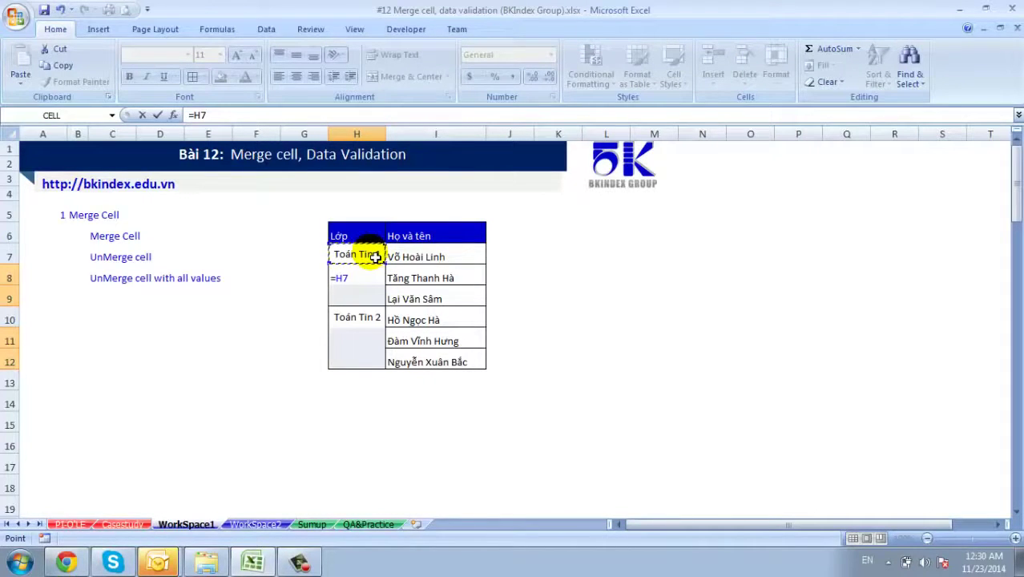
key("ctrl+Return")
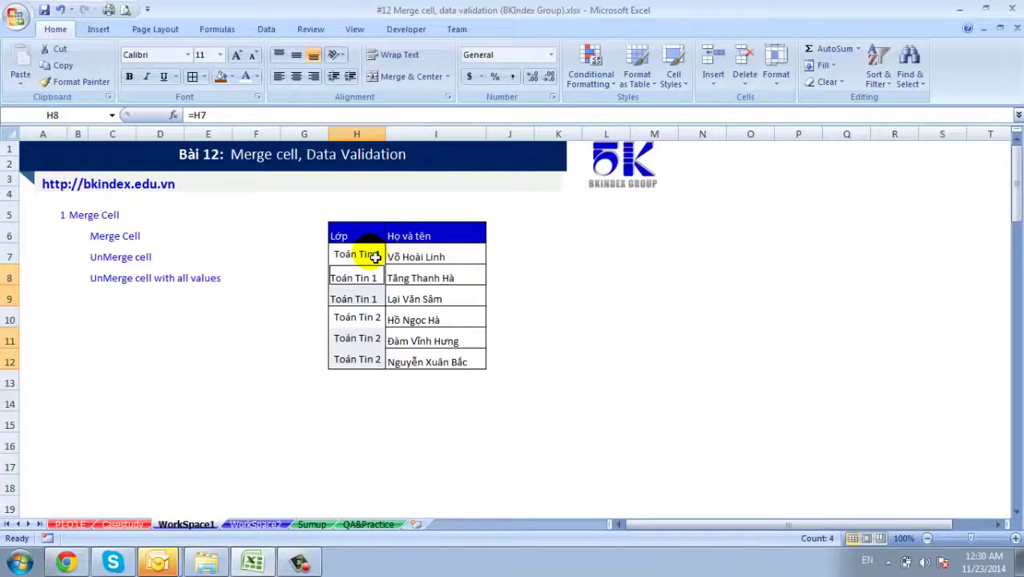
Apply All Borders to the class column H7:H12
left_click(439, 301)
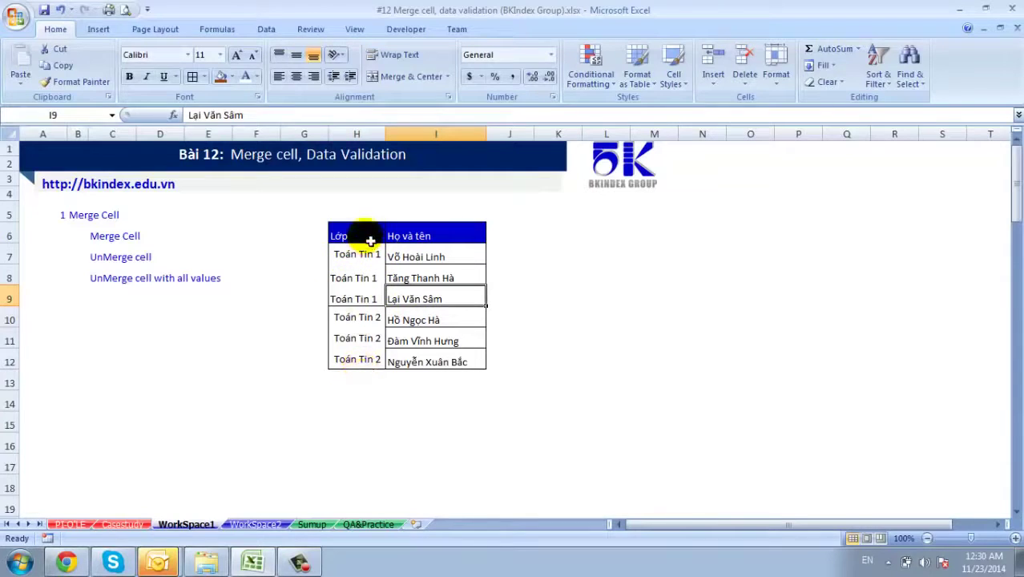
left_click_drag(357, 255, 357, 359)
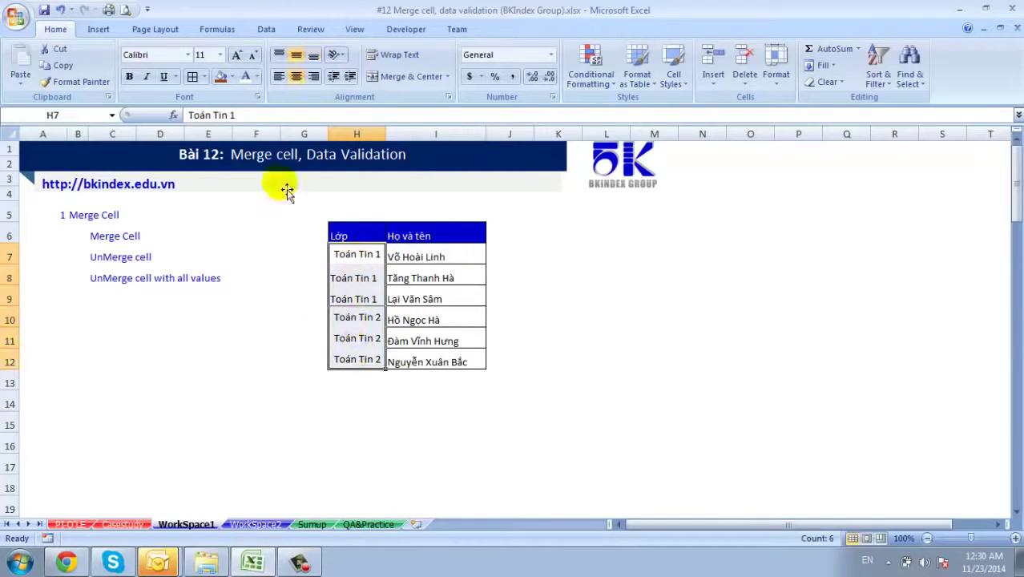
left_click(192, 76)
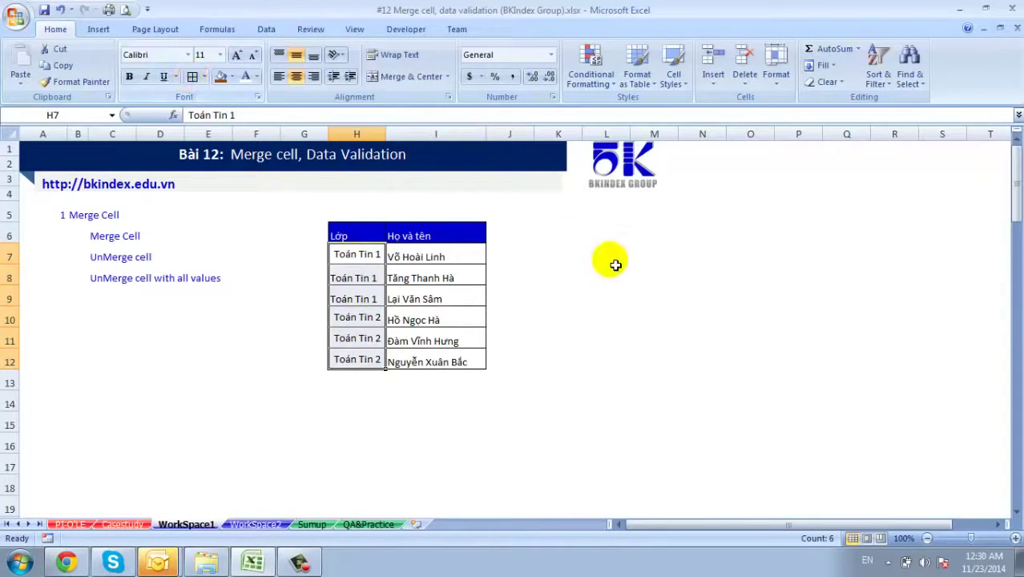